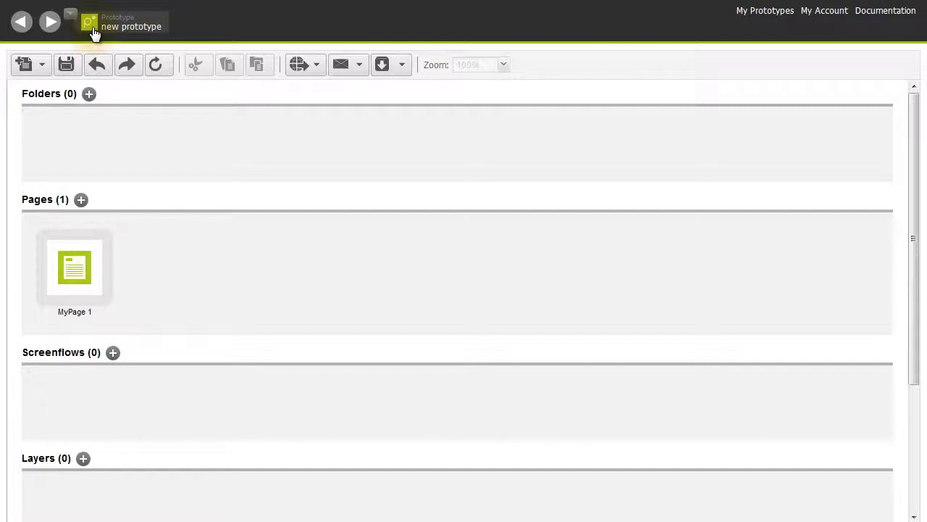
On MyPage 1, place an image element at the top-left of the page.
double_click(76, 268)
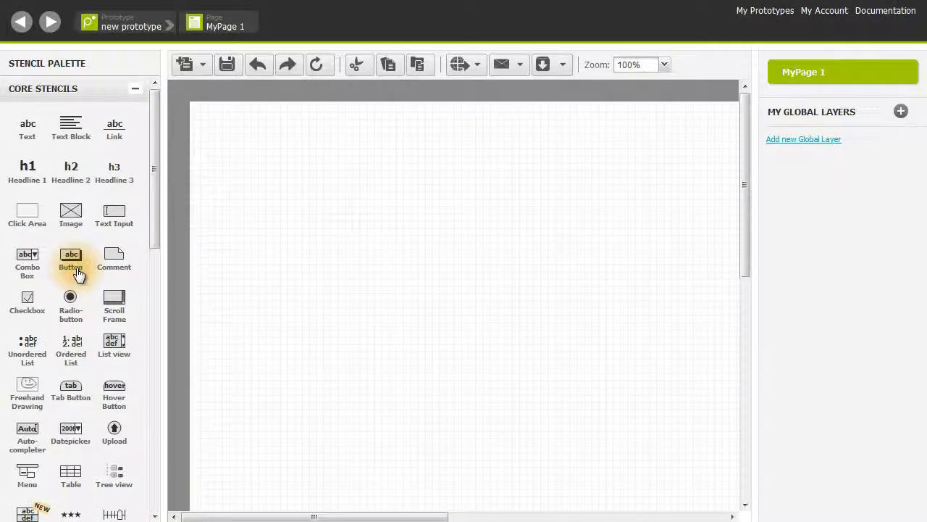
left_click_drag(76, 215, 193, 105)
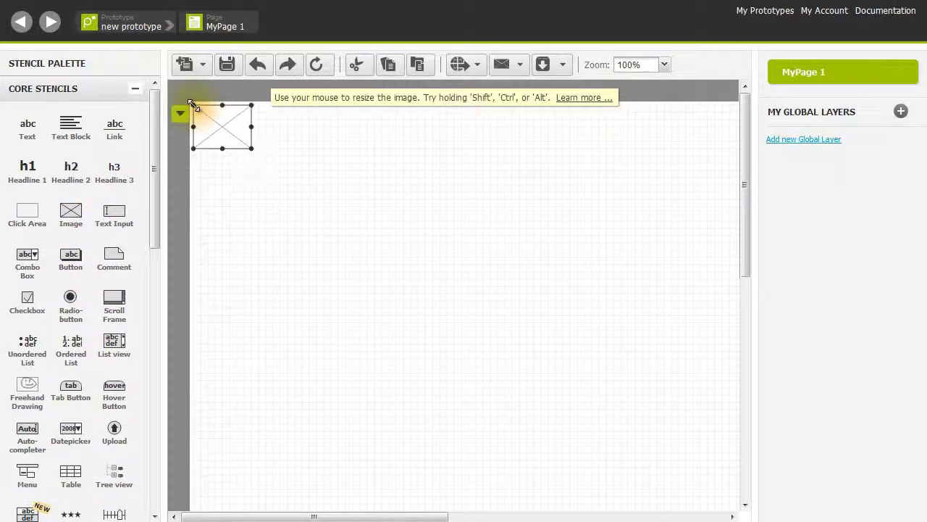
double_click(223, 131)
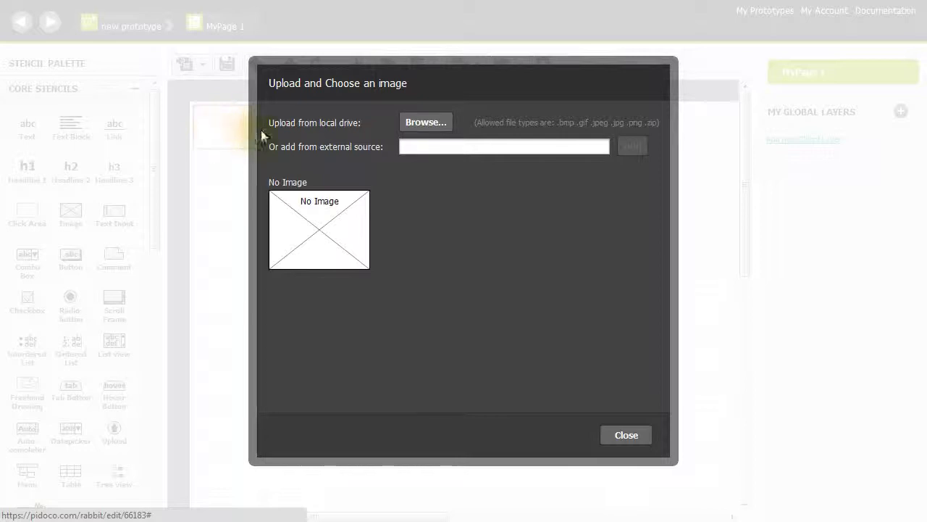
Upload 1pidoco.png and Header.png from the computer as available images.
left_click(416, 123)
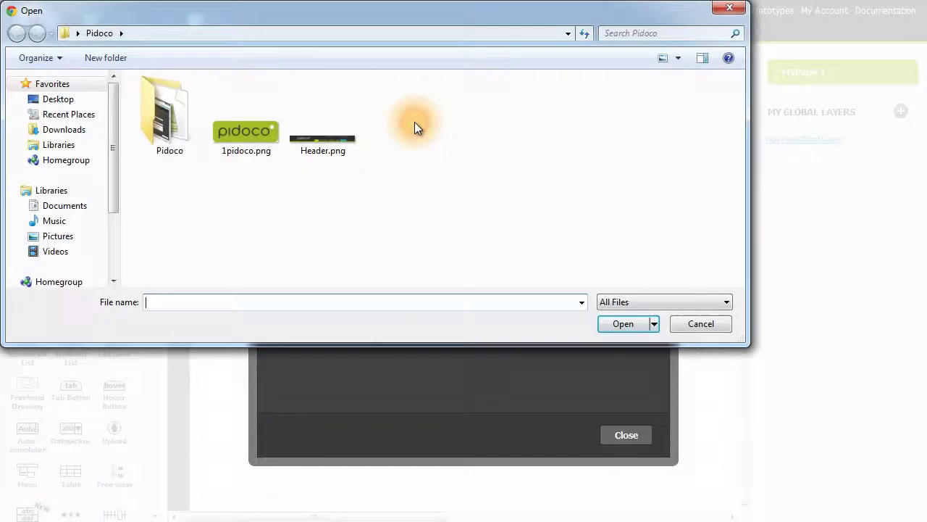
double_click(258, 128)
left_click(416, 122)
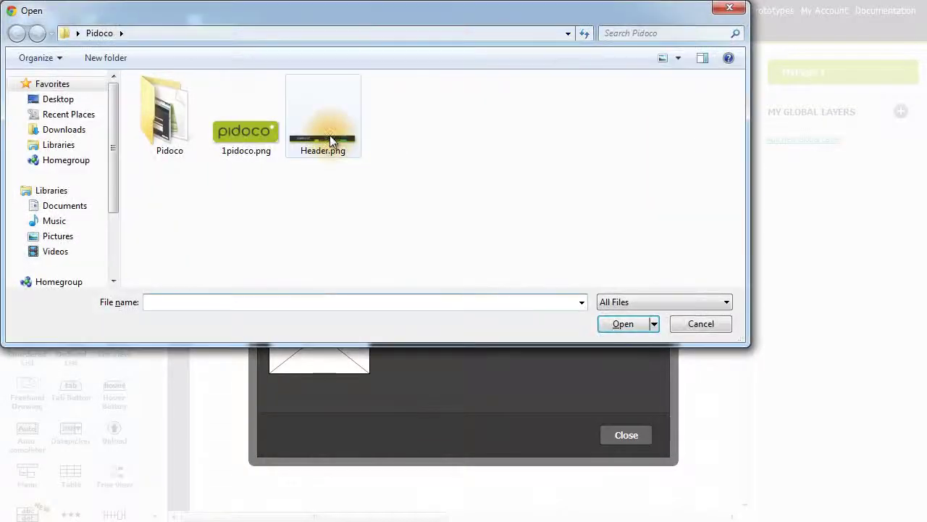
double_click(330, 136)
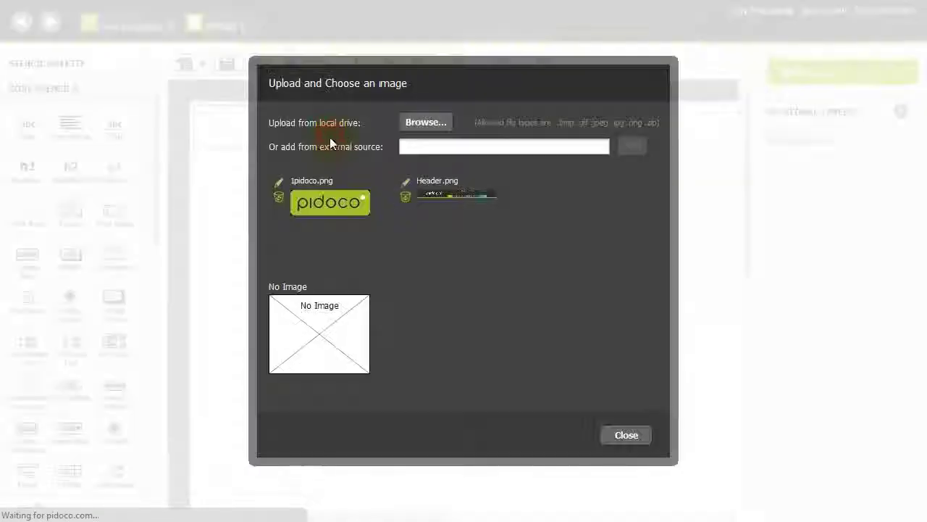
Paste the pidoco.com URL for promo_en.jpg as an external source and add it.
left_click(411, 146)
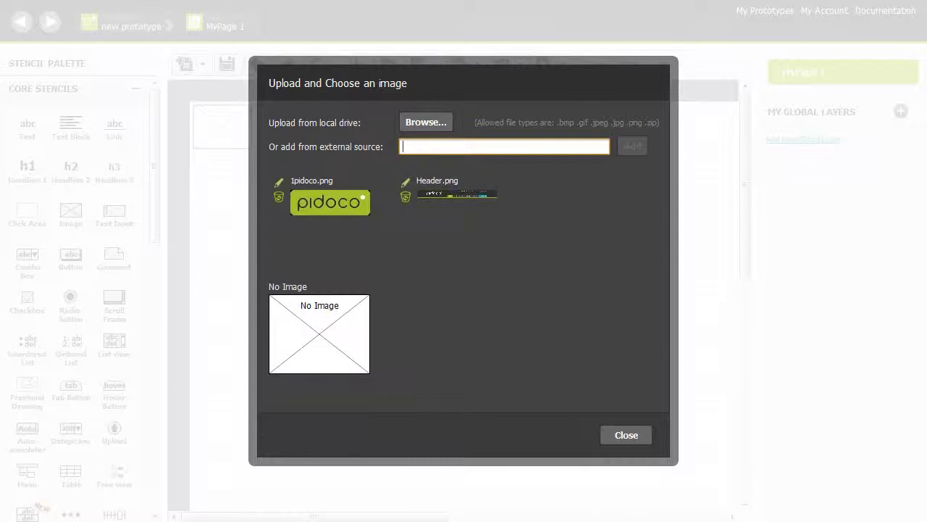
left_click(476, 151)
key("ctrl+v")
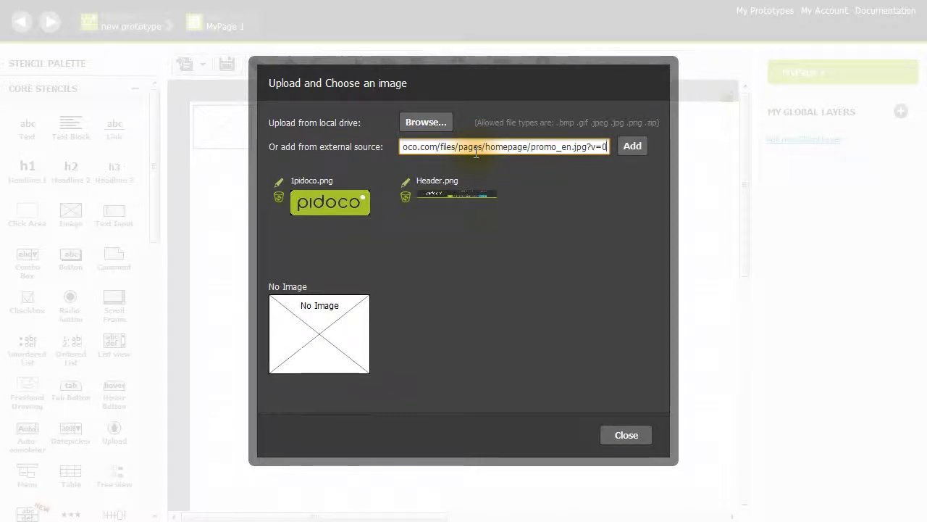
left_click(639, 151)
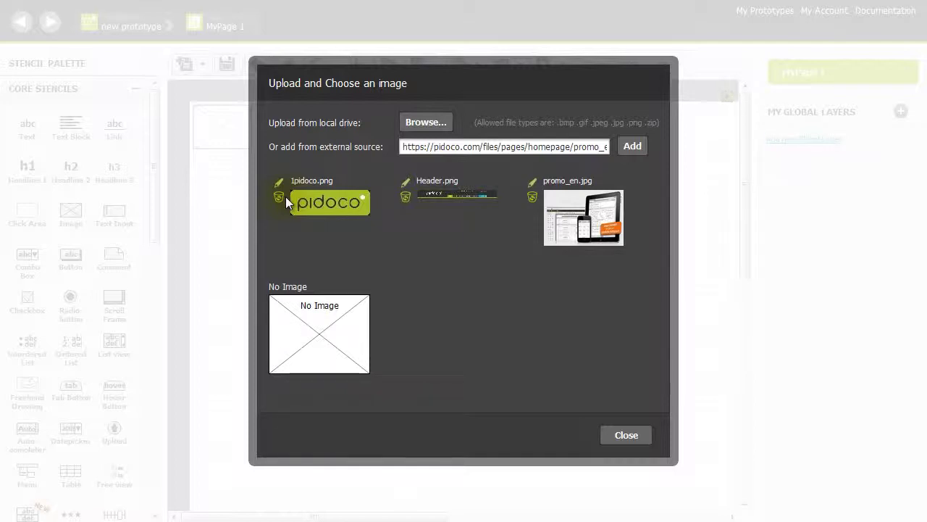
left_click(319, 332)
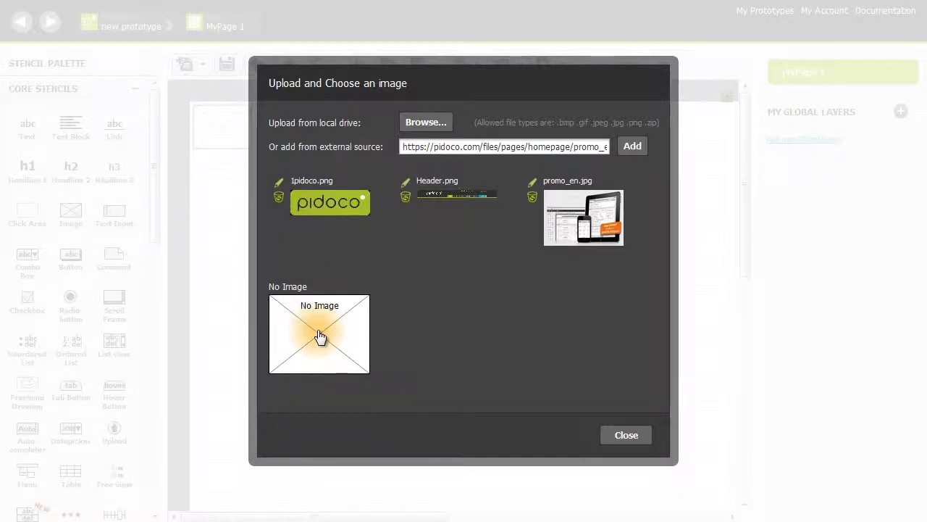
Fill the image element with Header.png and scale it down to the page width.
left_click(445, 194)
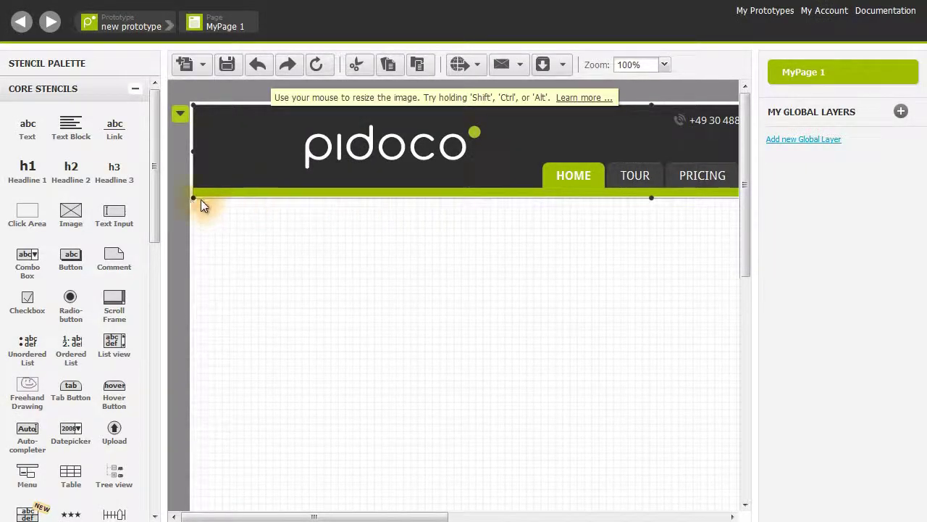
left_click_drag(192, 198, 470, 207)
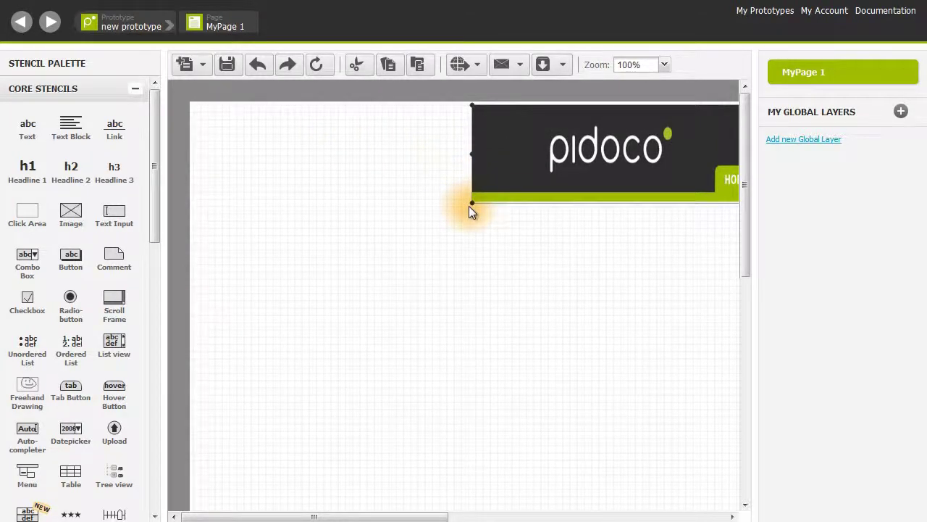
left_click_drag(469, 205, 268, 138)
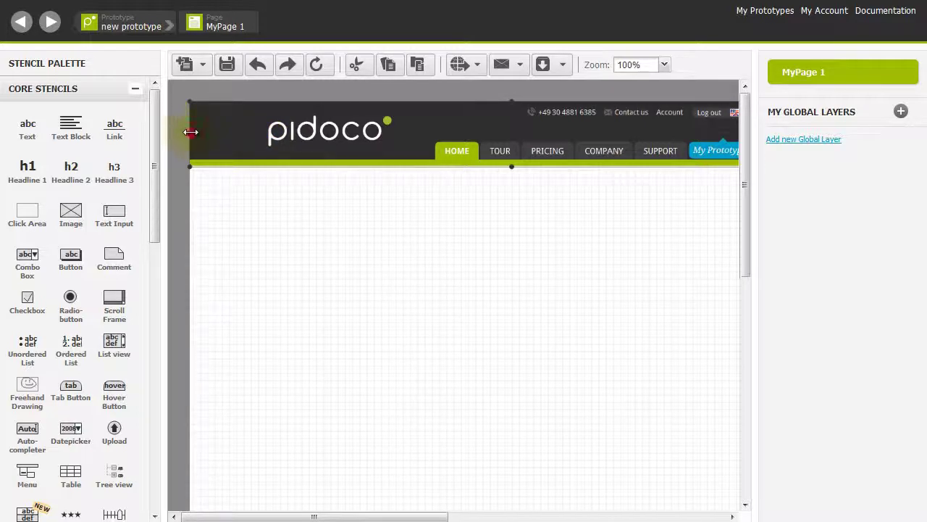
Move the header image to the left edge and crop it to only the pidoco logo.
left_click_drag(191, 132, 244, 138)
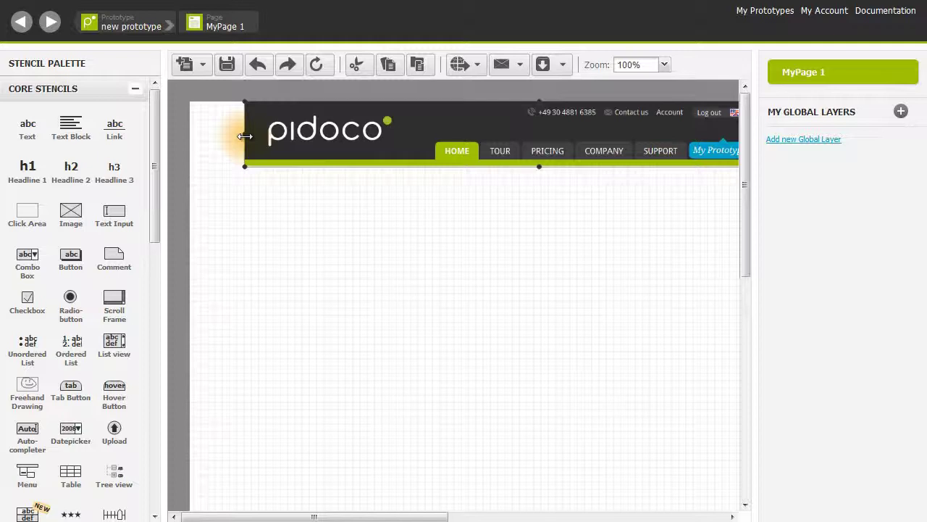
mouse_move(245, 136)
left_mouse_down()
mouse_move(229, 136)
mouse_move(286, 137)
mouse_move(236, 138)
mouse_move(254, 138)
left_mouse_up()
left_click_drag(445, 133, 311, 163)
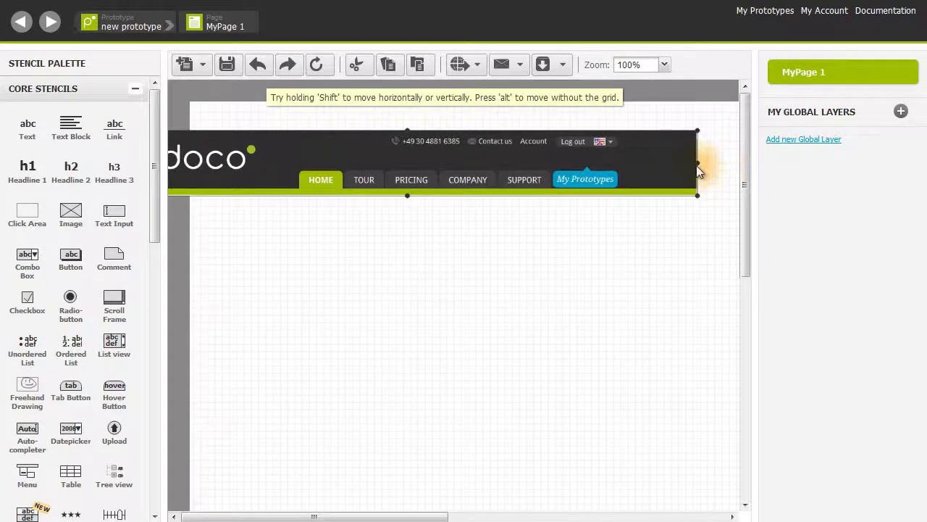
left_click_drag(648, 169, 330, 152)
mouse_move(268, 167)
left_mouse_down()
mouse_move(262, 157)
mouse_move(275, 144)
mouse_move(260, 152)
left_mouse_up()
Expand the header crop to show the nav tabs and green bar, aligned to the left edge.
left_click(275, 188)
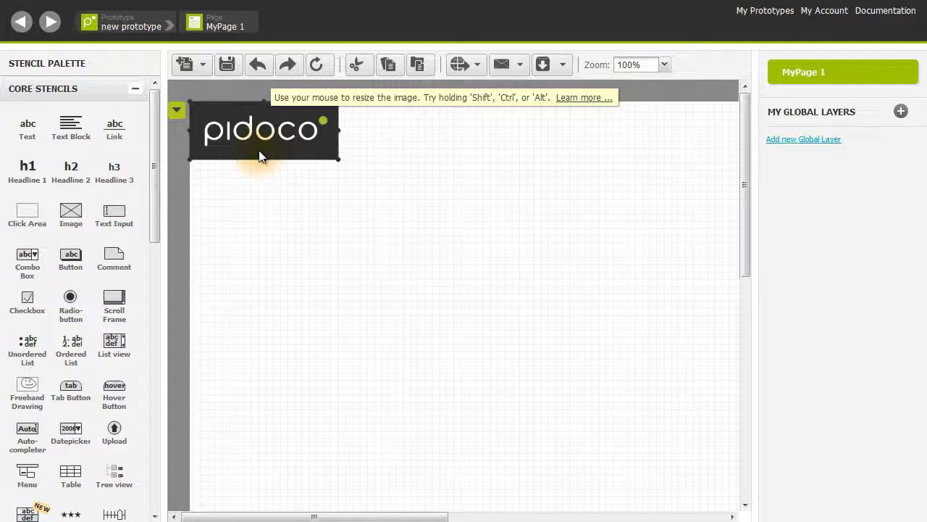
left_click_drag(340, 132, 736, 131)
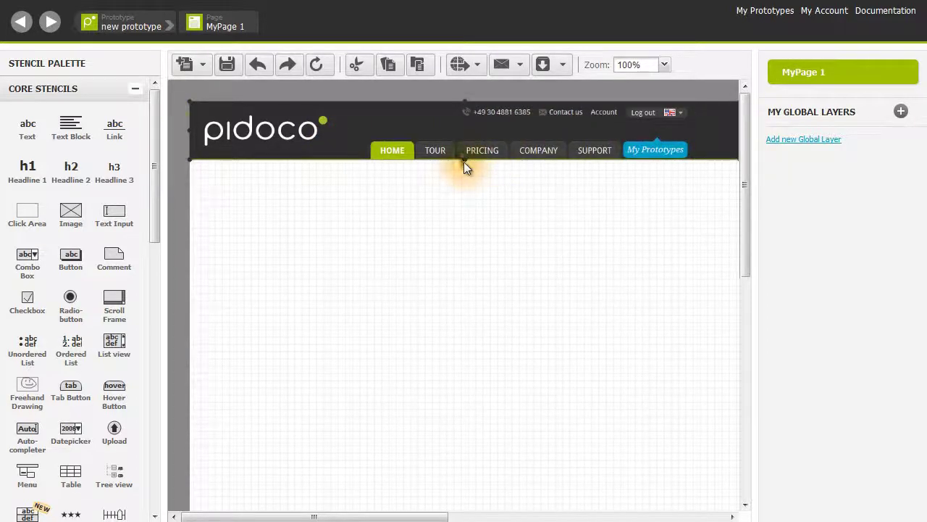
left_click_drag(465, 162, 467, 166)
left_click_drag(400, 127, 431, 127)
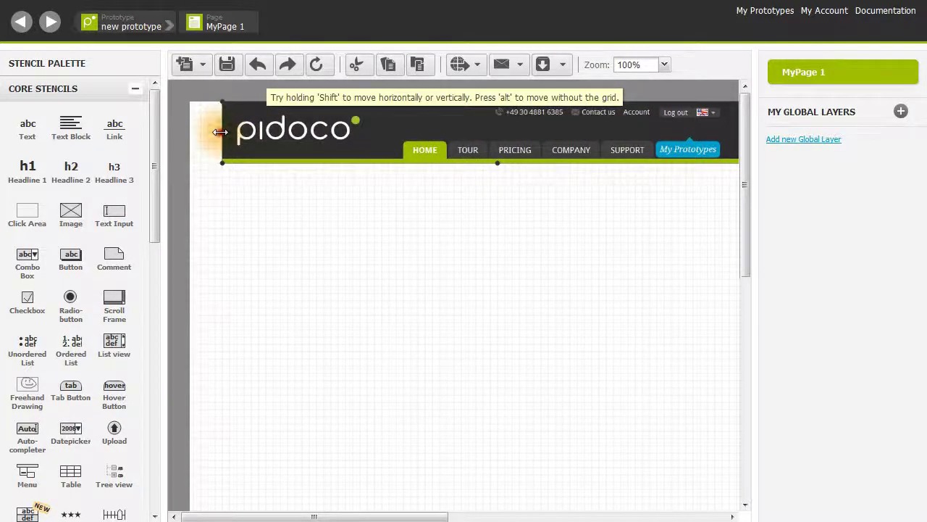
left_click_drag(221, 132, 193, 138)
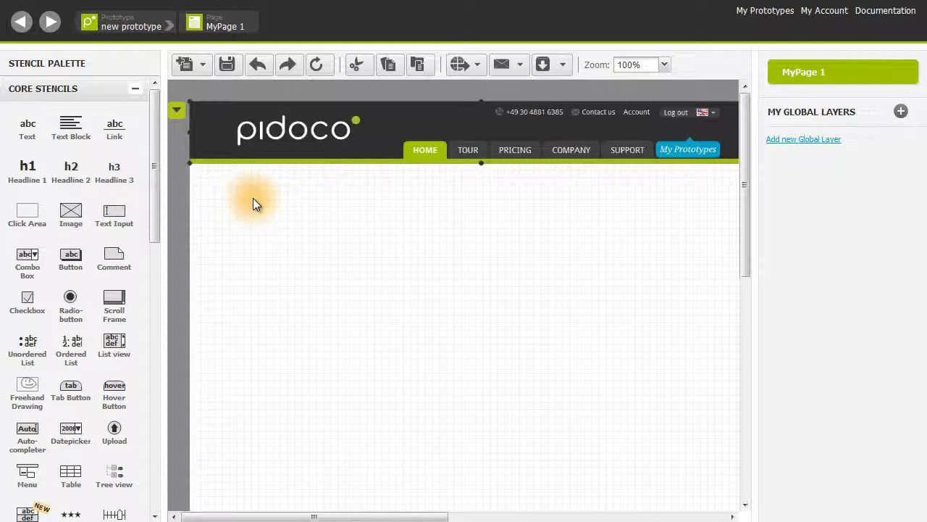
Add a second image element below the header filled with promo_en.jpg.
left_click_drag(71, 210, 514, 232)
double_click(541, 242)
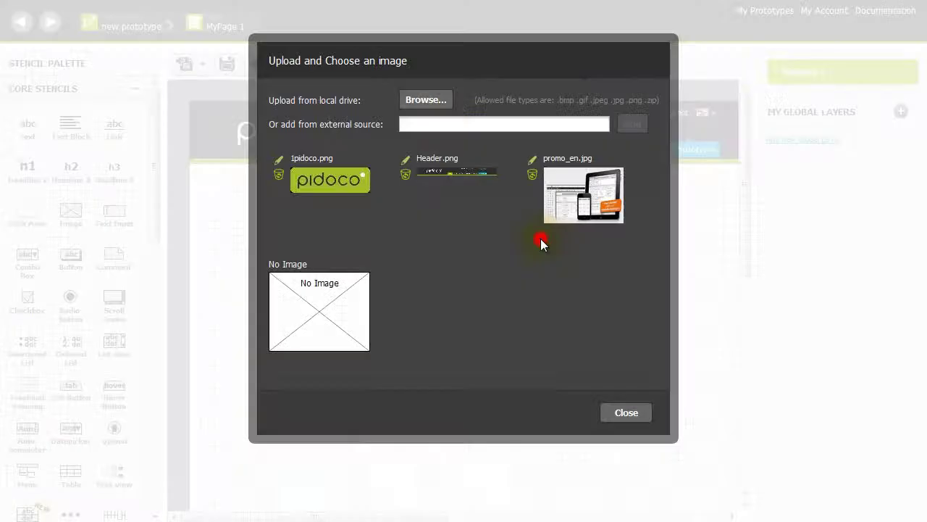
left_click(570, 184)
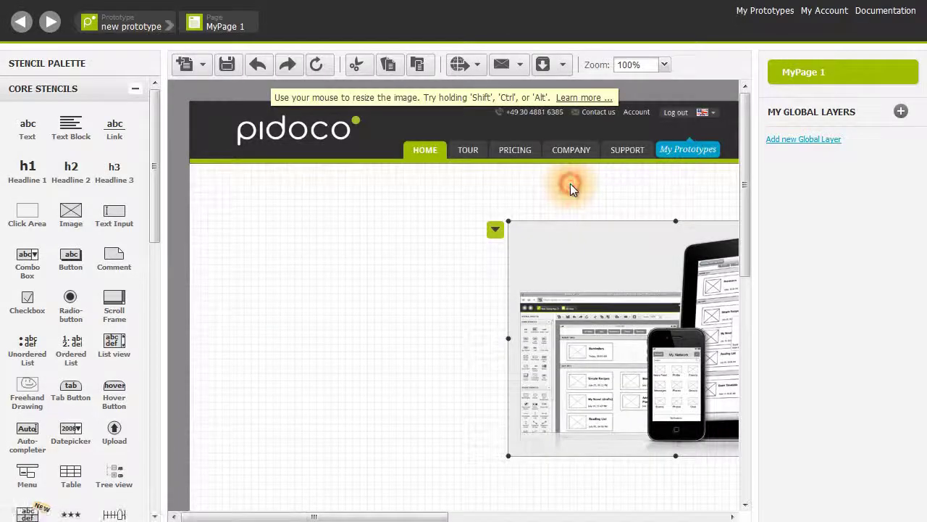
Shrink the promo image under the header and flip it mirrored and upside down.
left_click_drag(496, 254, 310, 227)
left_click_drag(280, 201, 435, 311)
left_click_drag(504, 341, 476, 237)
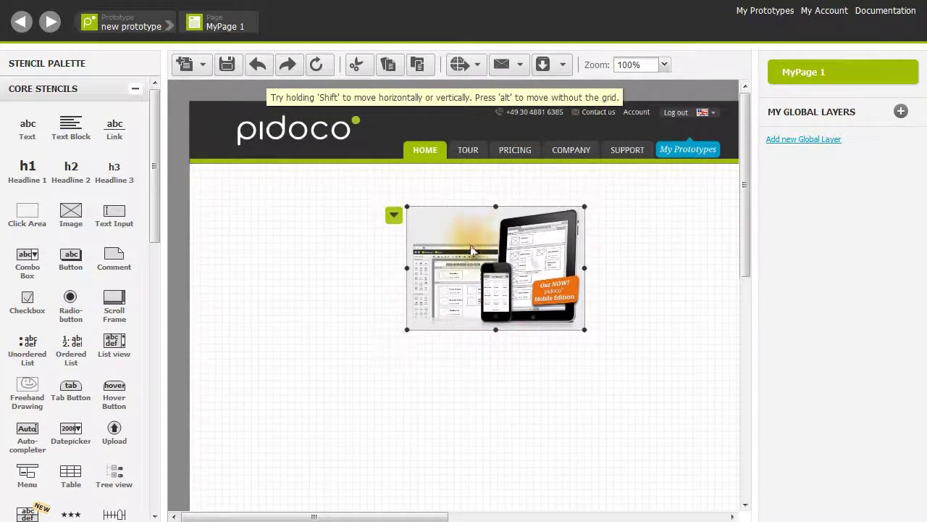
left_click_drag(496, 206, 504, 456)
left_click_drag(585, 395, 241, 392)
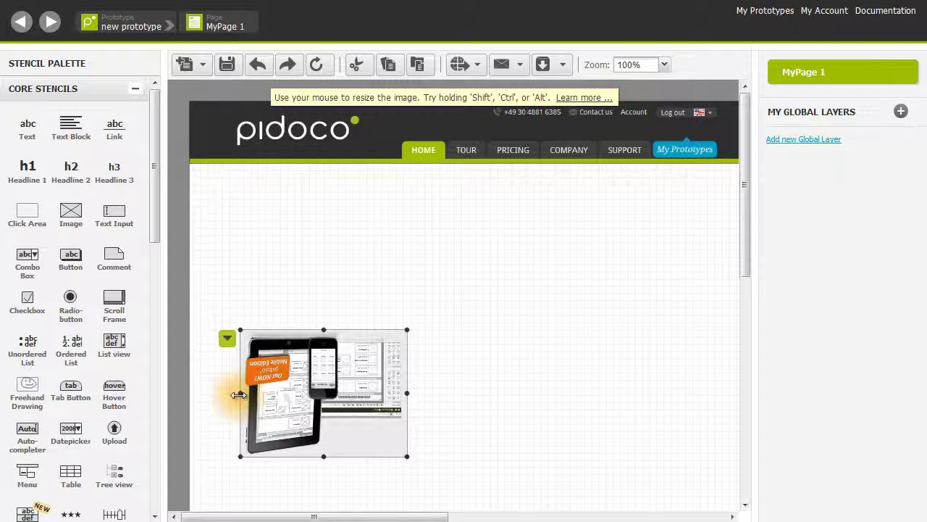
Run a plain simulation of MyPage 1 from the Simulate options.
left_click(472, 65)
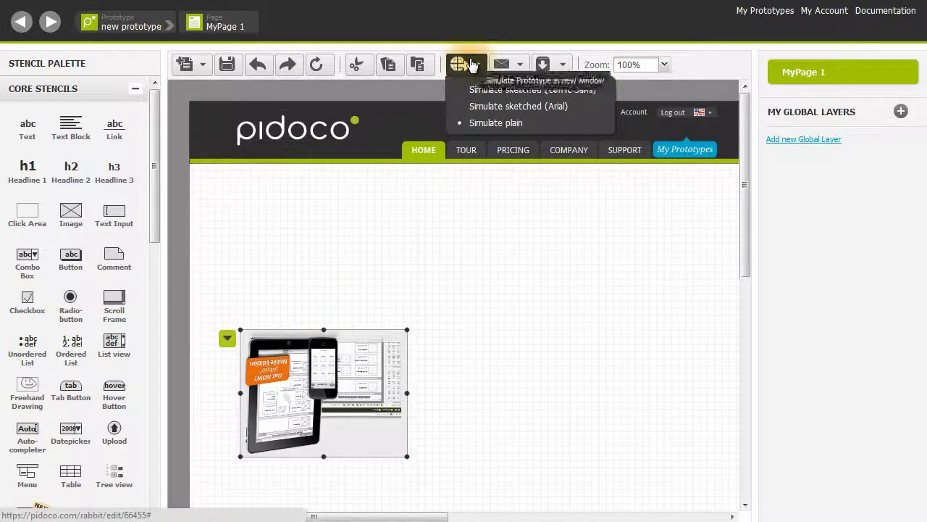